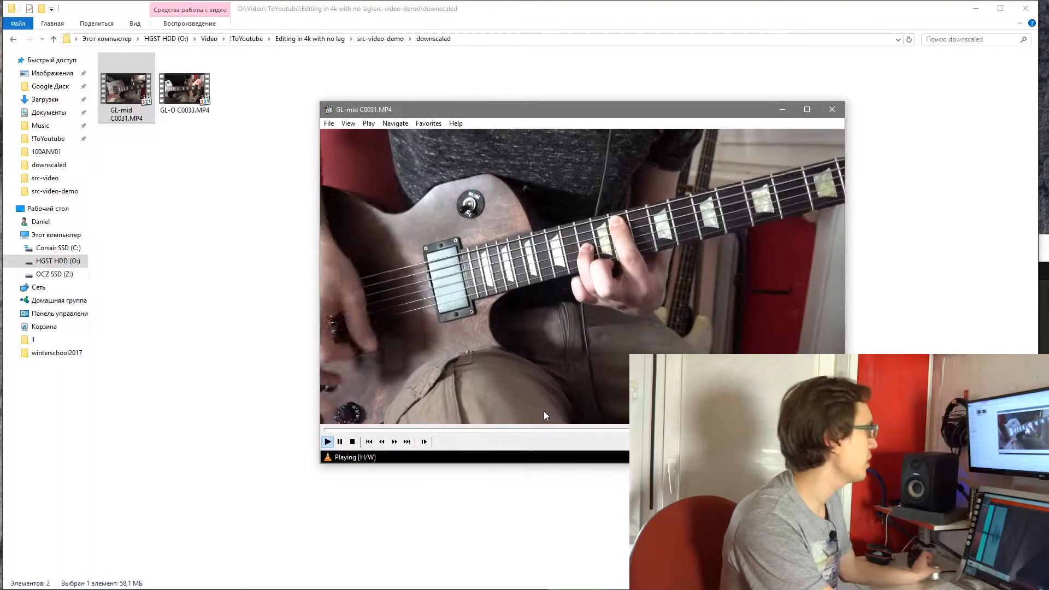
# Examine the properties of the GL-mid C0031.MP4 video open in the media player
pyautogui.rightClick(552, 312)
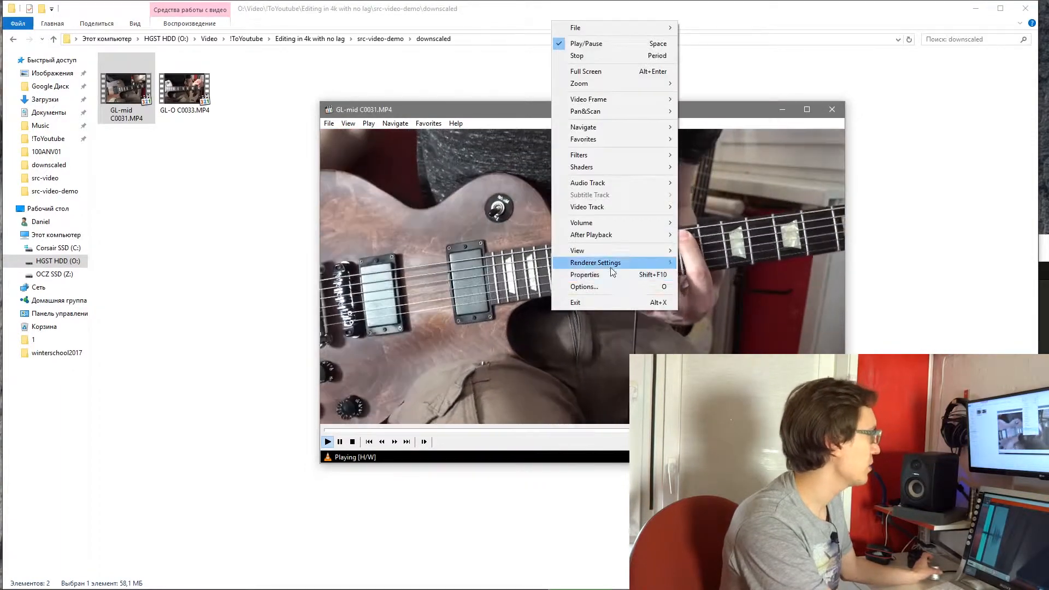
pyautogui.click(601, 274)
pyautogui.moveTo(594, 310); pyautogui.dragTo(575, 312)
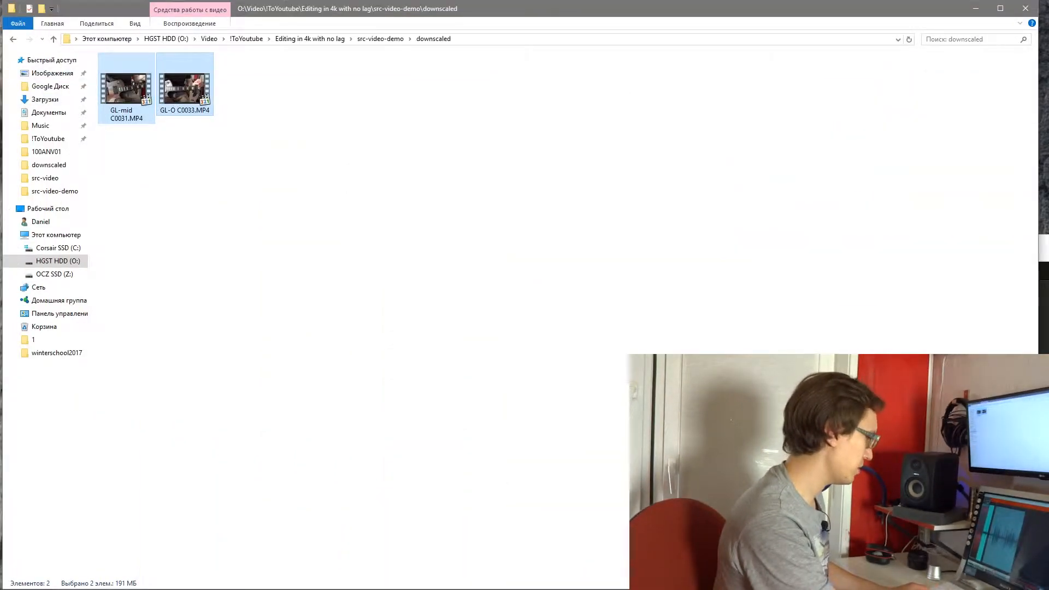
# Import GL-mid C0031.MP4 and GL-O C0033.MP4 from the downscaled folder and rg.mp4 from the Screencaps folder into the Premiere Pro project
pyautogui.moveTo(223, 212); pyautogui.dragTo(306, 589)
pyautogui.moveTo(341, 333); pyautogui.dragTo(290, 225)
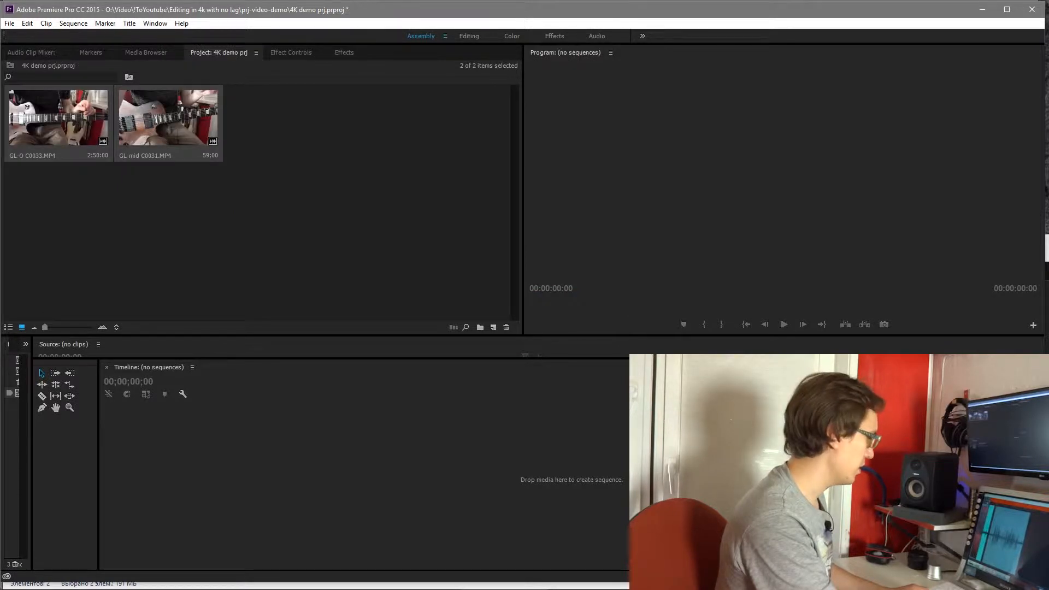
pyautogui.hotkey('alt', 'Tab')
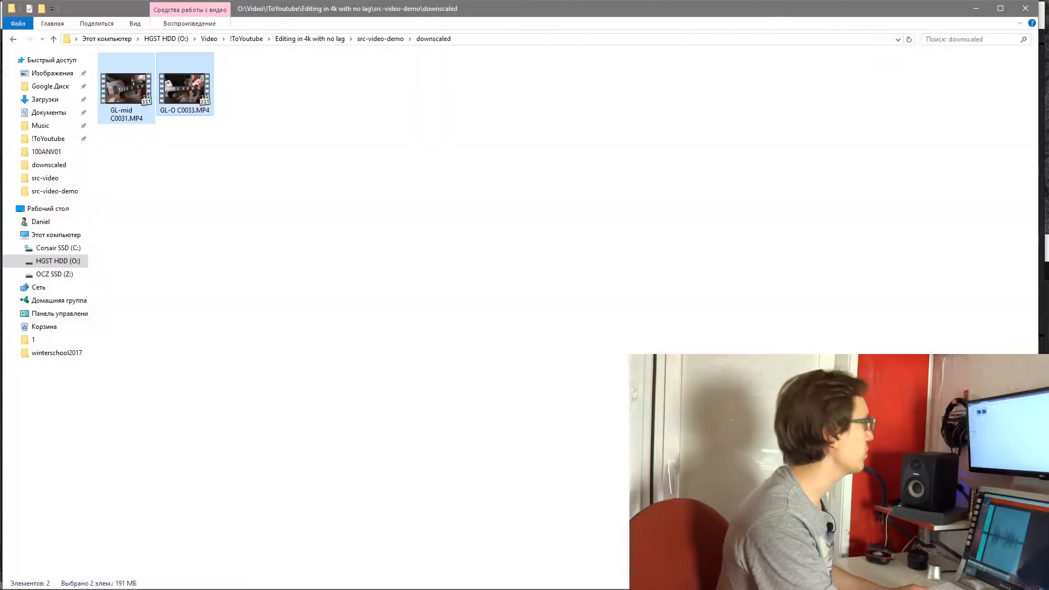
pyautogui.click(379, 39)
pyautogui.moveTo(370, 13); pyautogui.dragTo(458, 276)
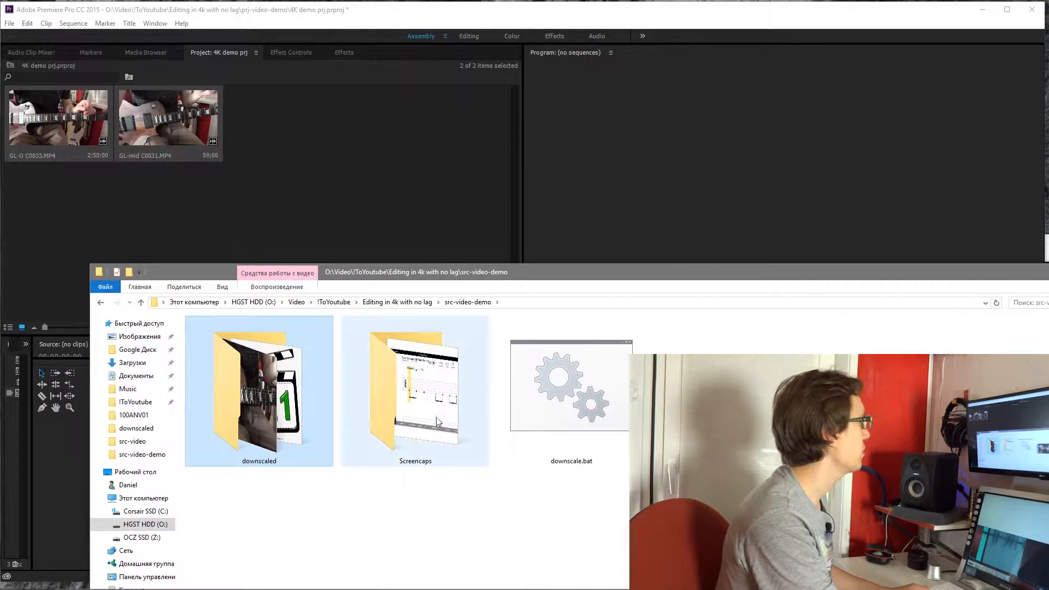
pyautogui.doubleClick(437, 421)
pyautogui.moveTo(259, 294); pyautogui.dragTo(317, 130)
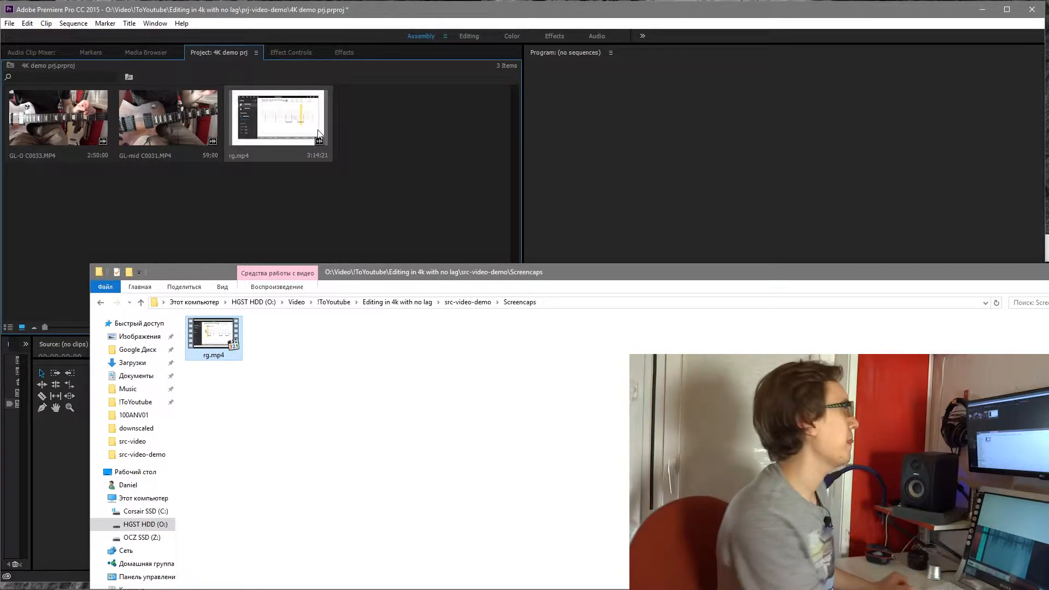
pyautogui.click(411, 178)
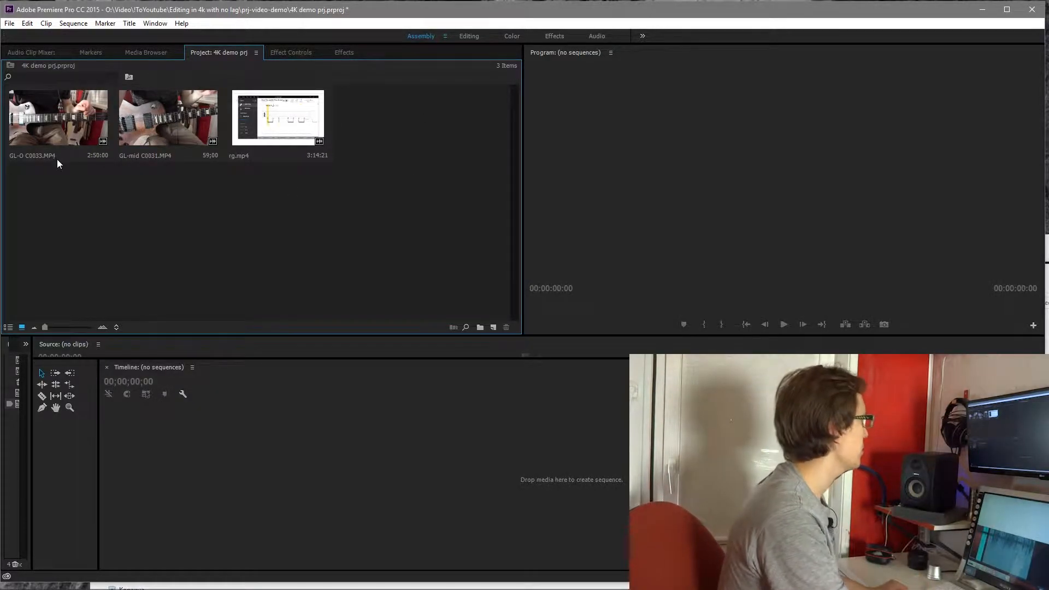
# Create a sequence from the GL-O C0033.MP4 clip on the empty timeline
pyautogui.click(43, 117)
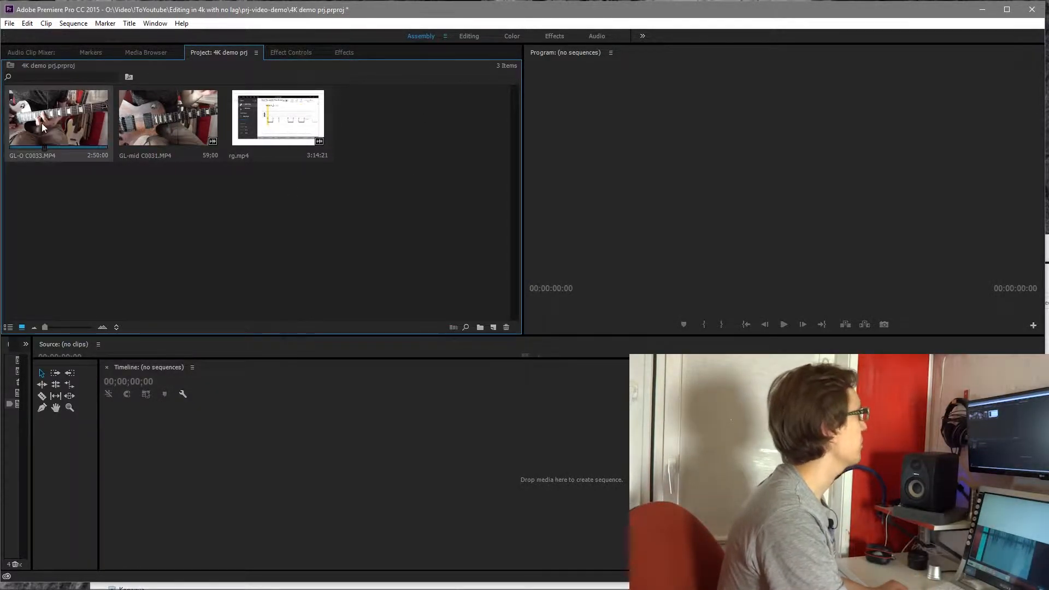
pyautogui.doubleClick(71, 112)
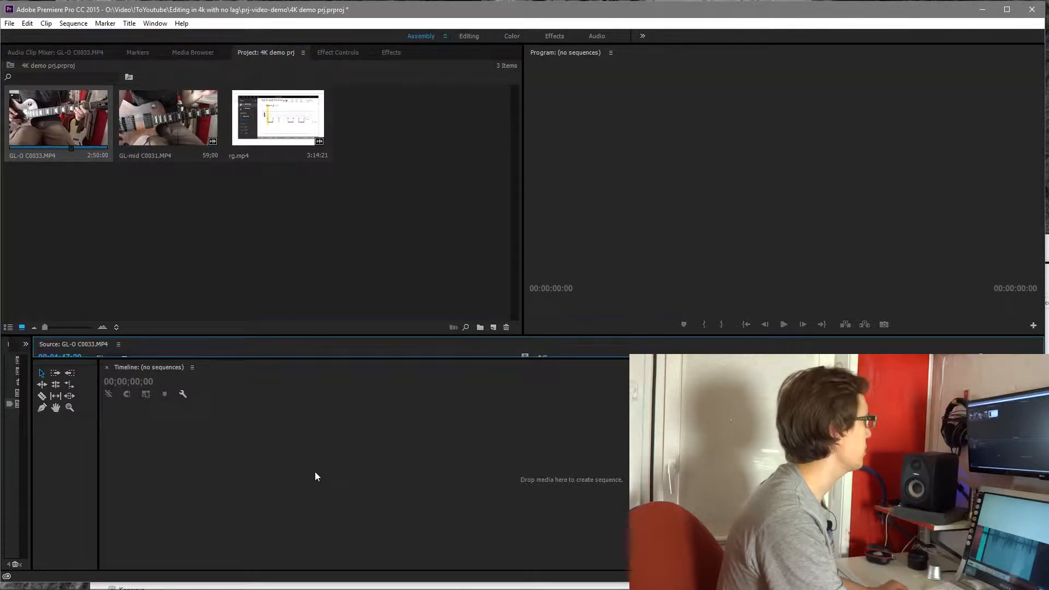
pyautogui.click(57, 114)
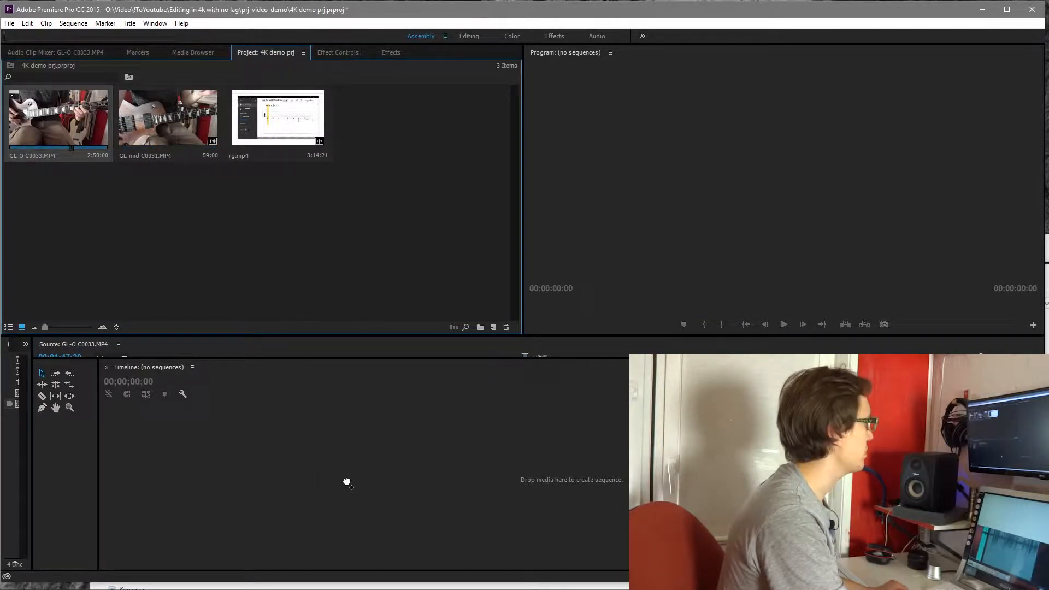
pyautogui.moveTo(346, 482); pyautogui.dragTo(347, 481)
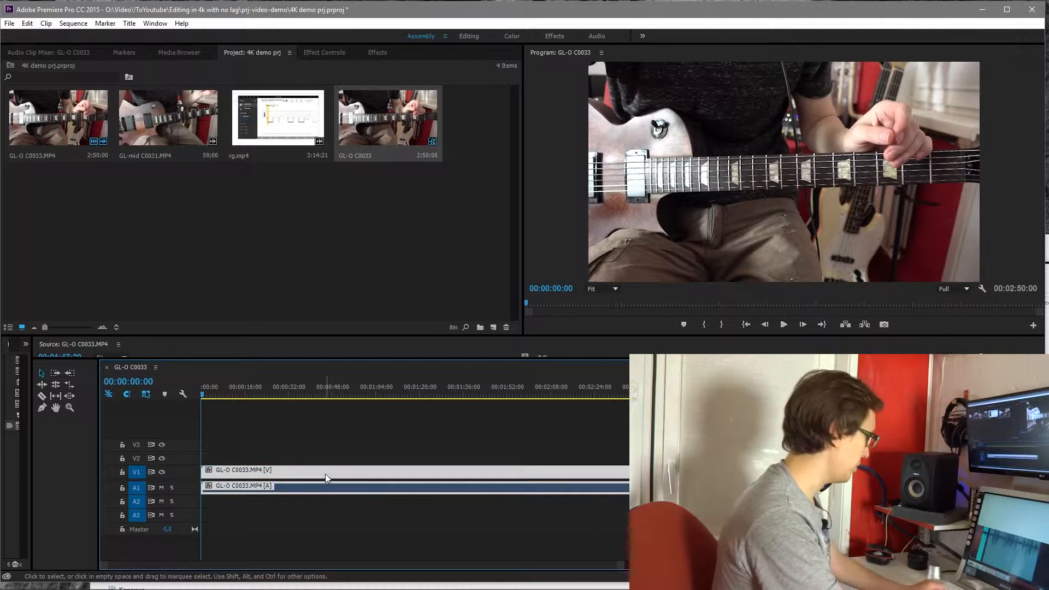
# Split the GL-O C0033.MP4 clip into four segments and ripple-trim them to shorten the sequence to about 2:10
pyautogui.press('c')
pyautogui.click(311, 472)
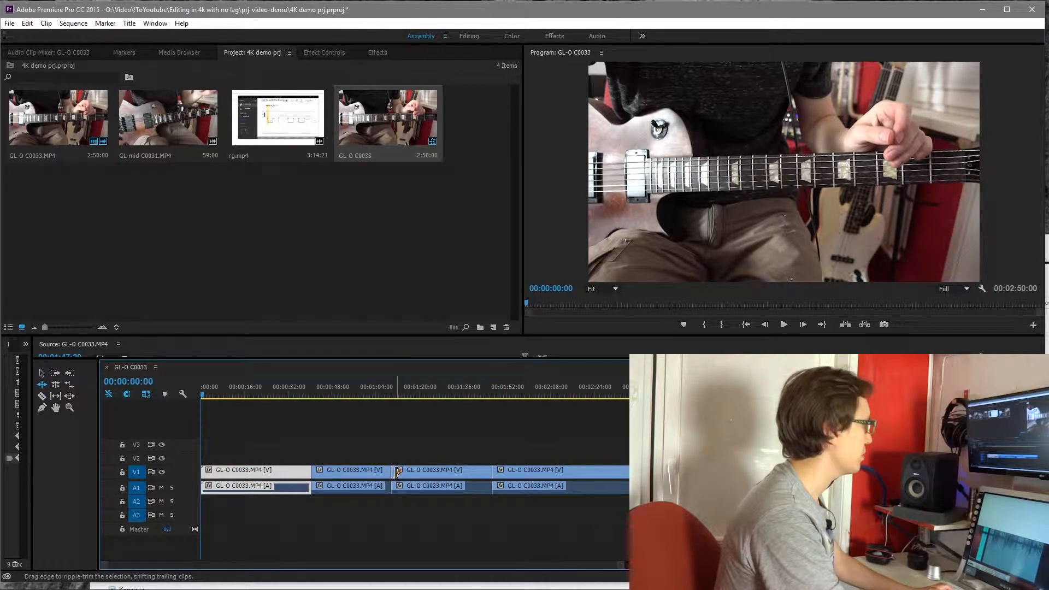
pyautogui.moveTo(442, 468); pyautogui.dragTo(442, 468)
pyautogui.moveTo(355, 473); pyautogui.dragTo(276, 473)
# Place GL-mid C0031.MP4 on V2 above the inner segments, scaled to 40 as a picture-in-picture in the frame's lower-right corner
pyautogui.moveTo(168, 121); pyautogui.dragTo(290, 458)
pyautogui.click(316, 382)
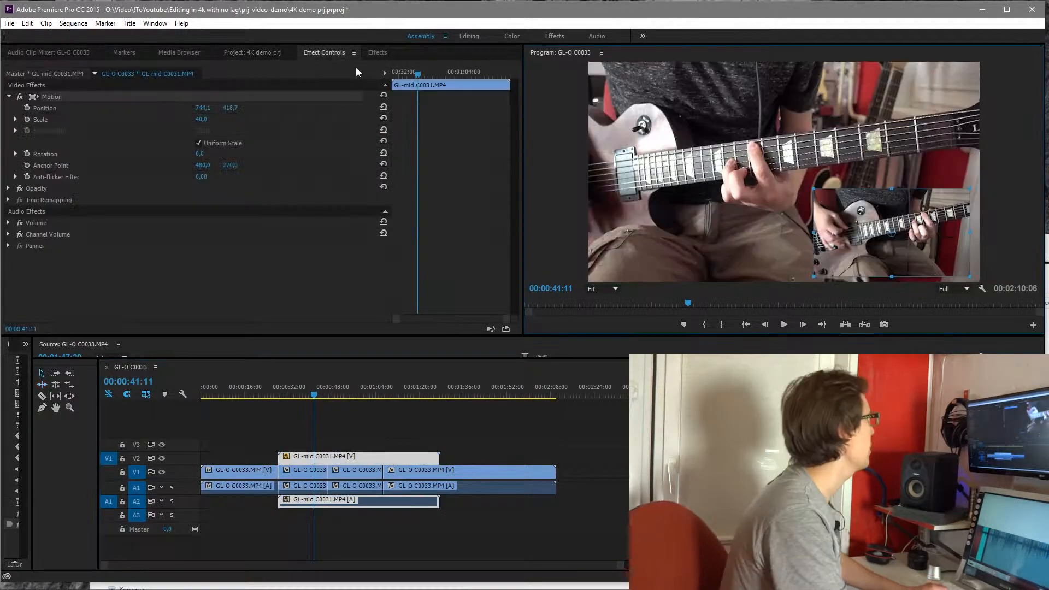
# Apply the White border preset to the GL-mid C0031.MP4 clip on V2
pyautogui.click(378, 52)
pyautogui.click(9, 82)
pyautogui.click(46, 92)
pyautogui.moveTo(46, 93); pyautogui.dragTo(501, 452)
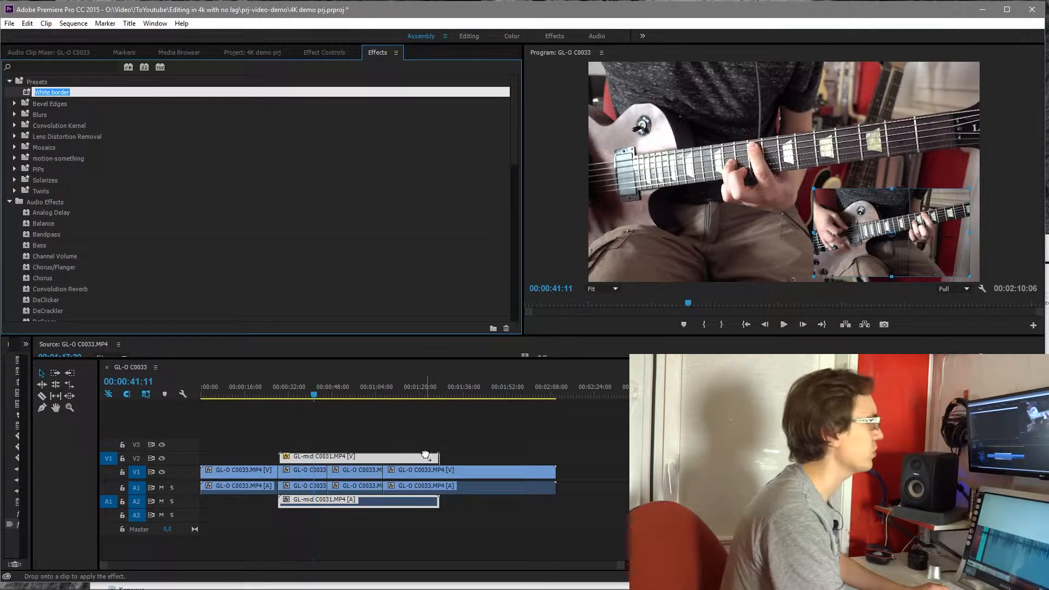
pyautogui.moveTo(426, 454); pyautogui.dragTo(426, 456)
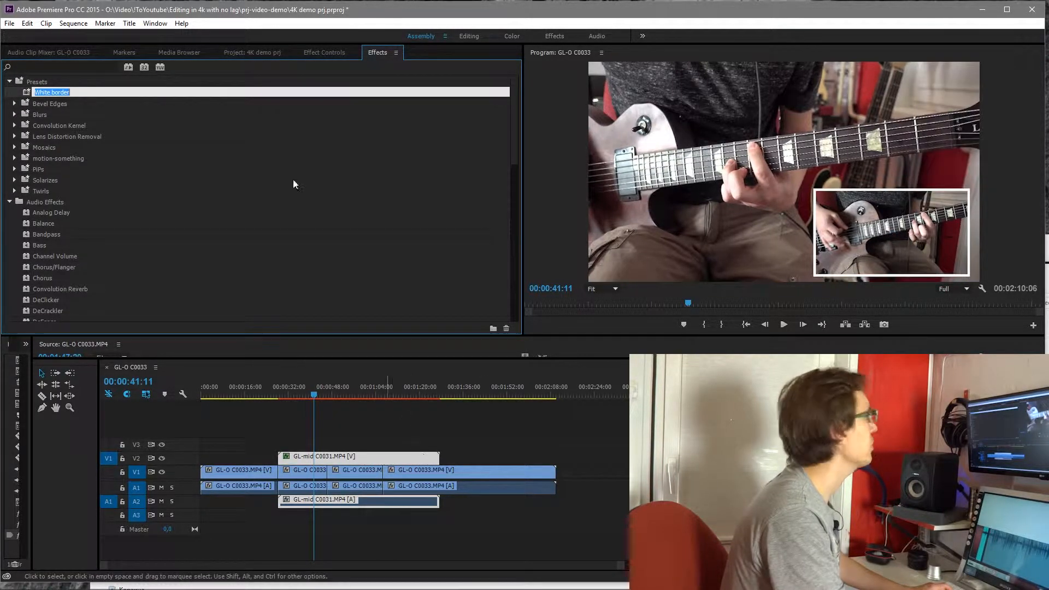
# Place rg.mp4 on V3 from the start of the sequence, shortened to about 2:20
pyautogui.click(245, 52)
pyautogui.doubleClick(285, 137)
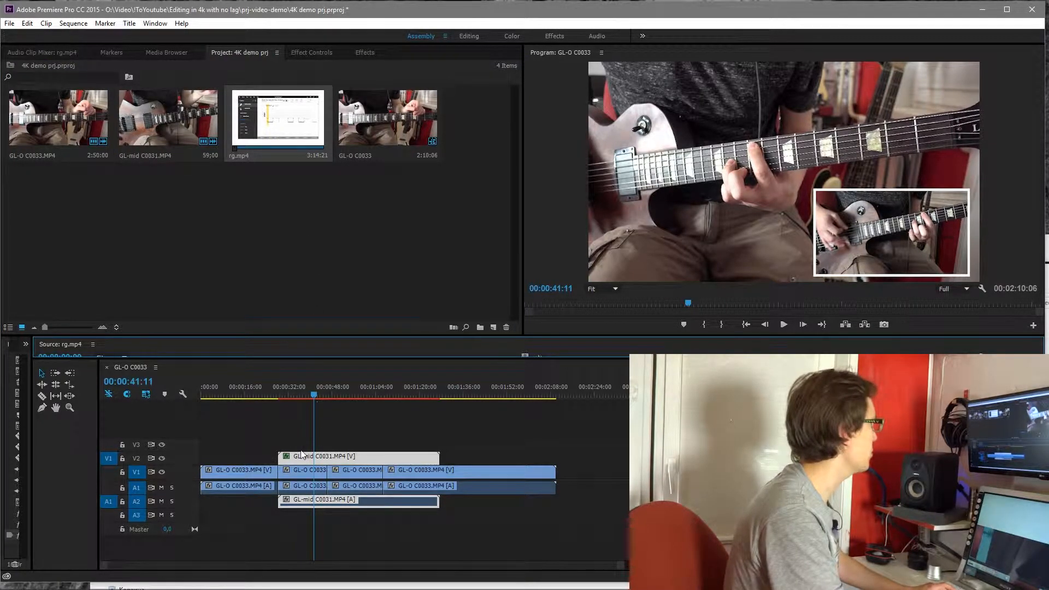
pyautogui.click(293, 146)
pyautogui.moveTo(329, 356); pyautogui.dragTo(200, 450)
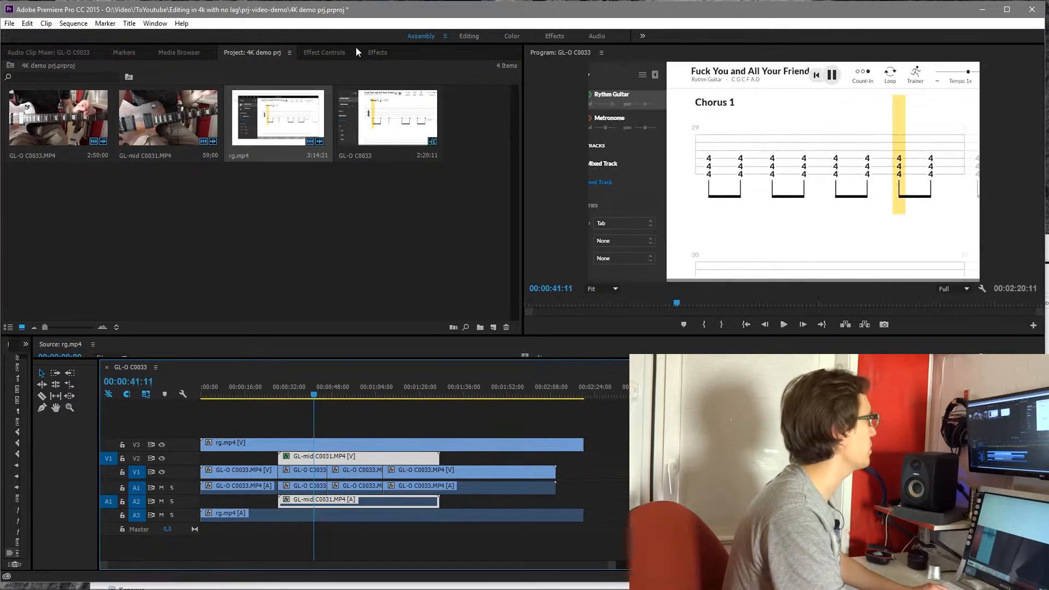
# Scale the rg.mp4 clip to 30 and move it to the frame's lower-left corner, at about 238.7, 405.3
pyautogui.click(369, 53)
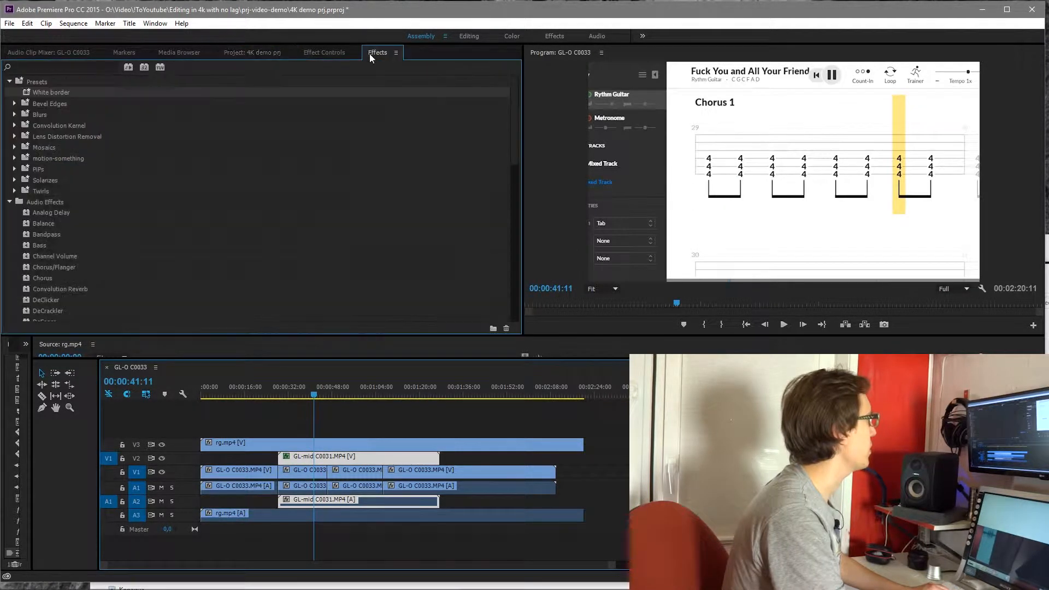
pyautogui.click(310, 52)
pyautogui.click(372, 445)
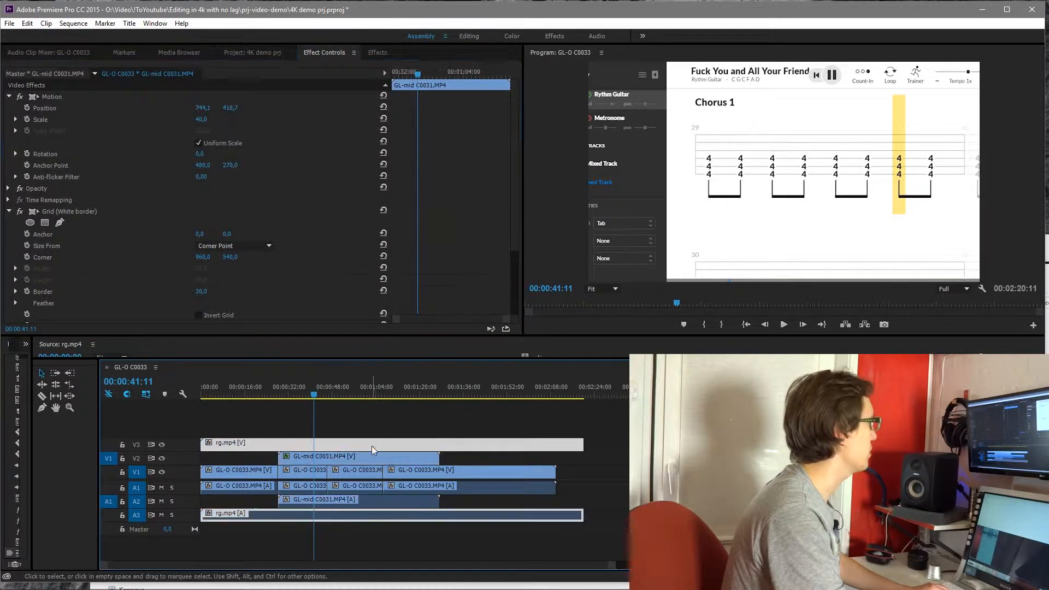
pyautogui.click(6, 97)
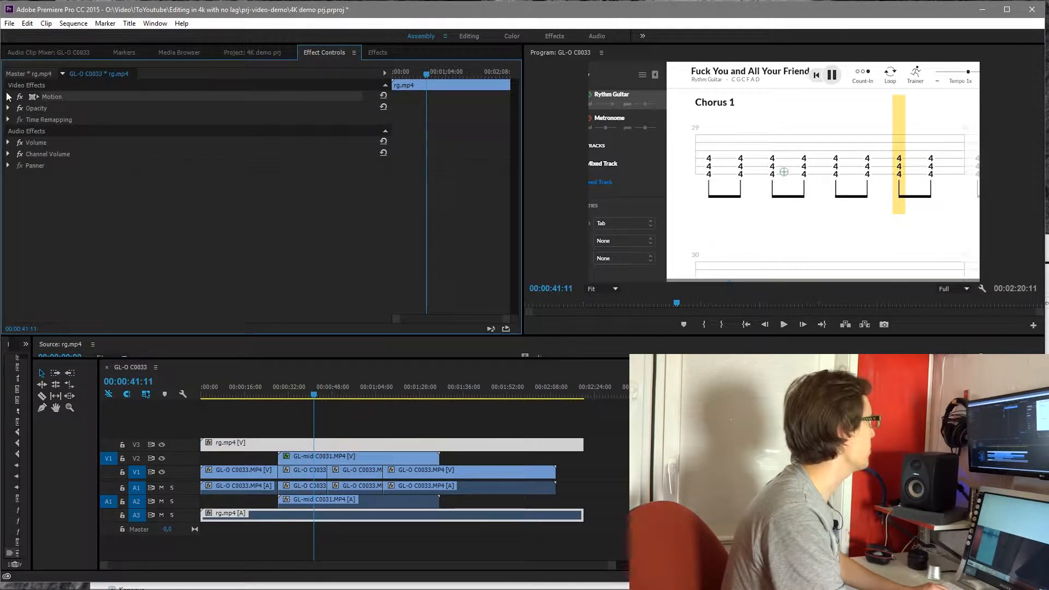
pyautogui.click(8, 97)
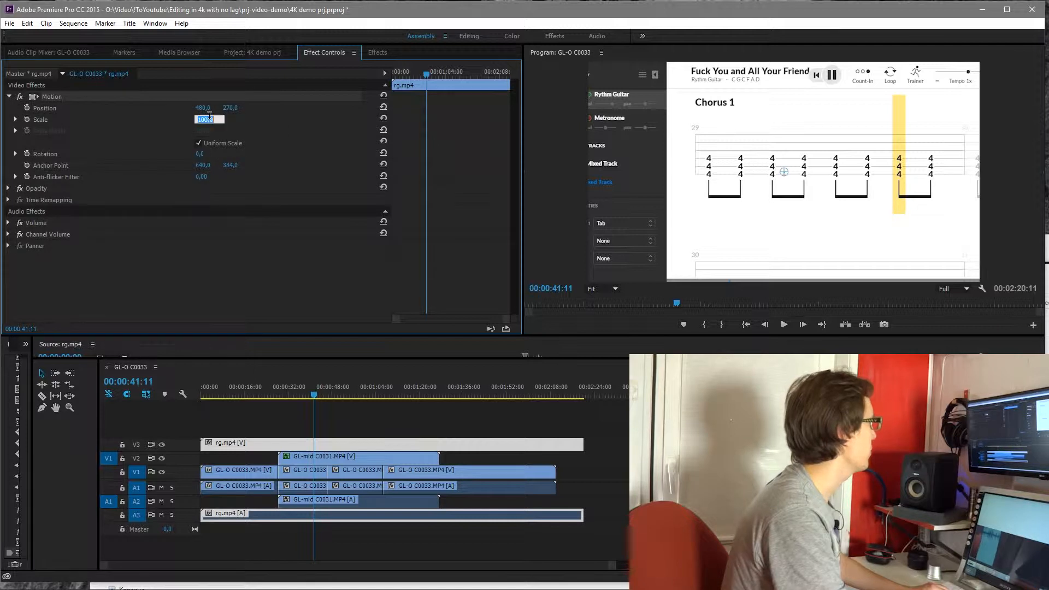
pyautogui.write('30,')
pyautogui.press('Return')
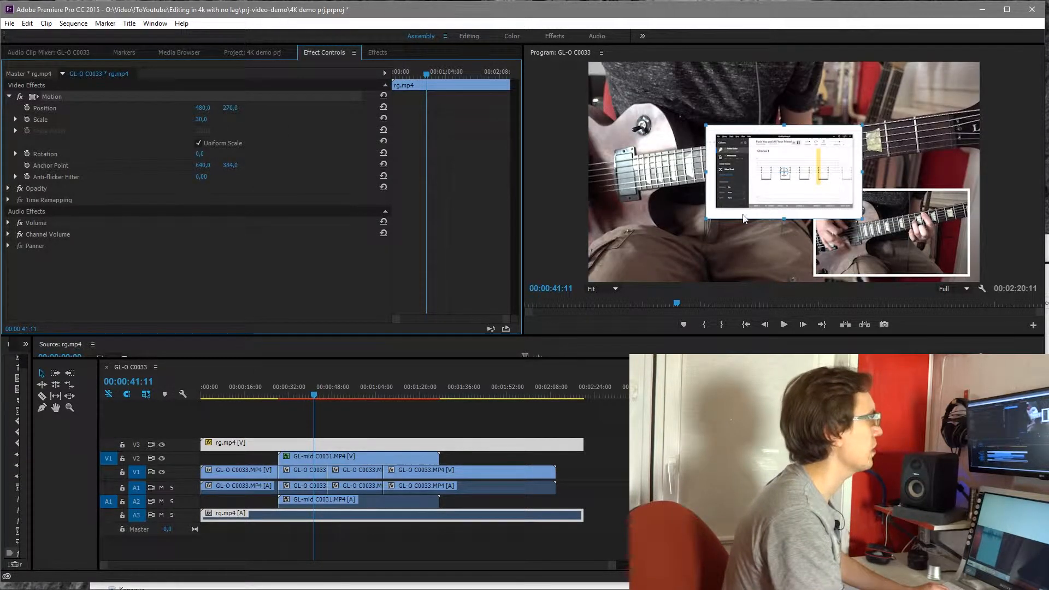
pyautogui.moveTo(754, 198); pyautogui.dragTo(678, 246)
# Play a few seconds of the layered sequence to check playback, and save the project
pyautogui.press('space')
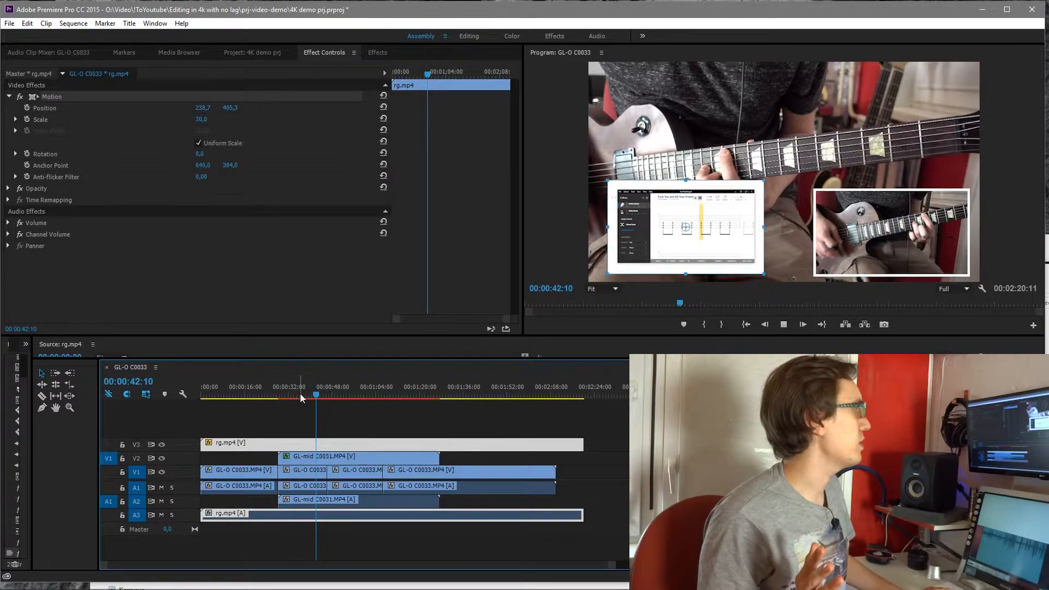
pyautogui.press('space')
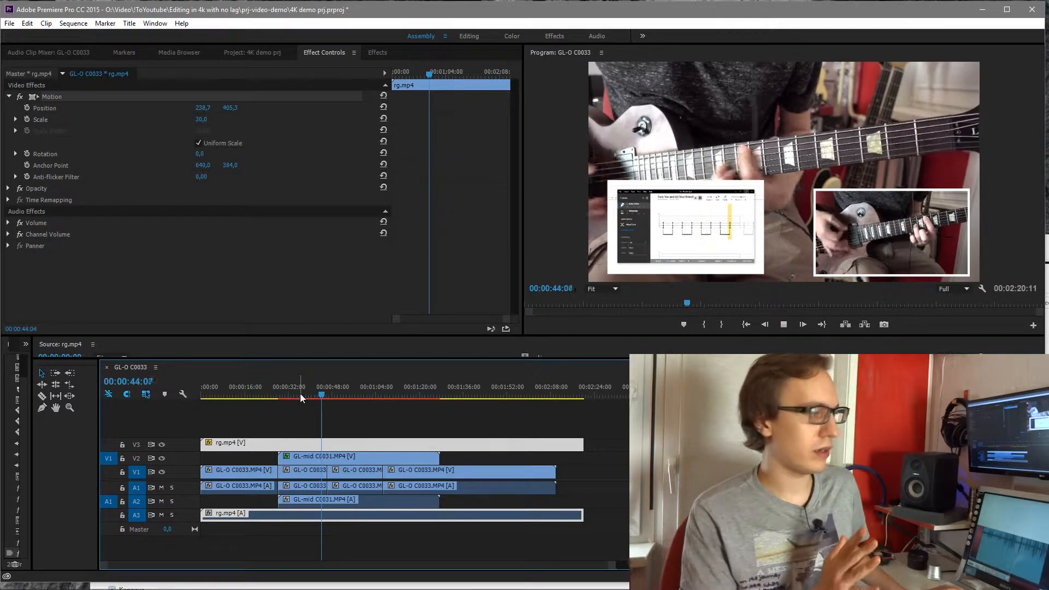
pyautogui.press('space')
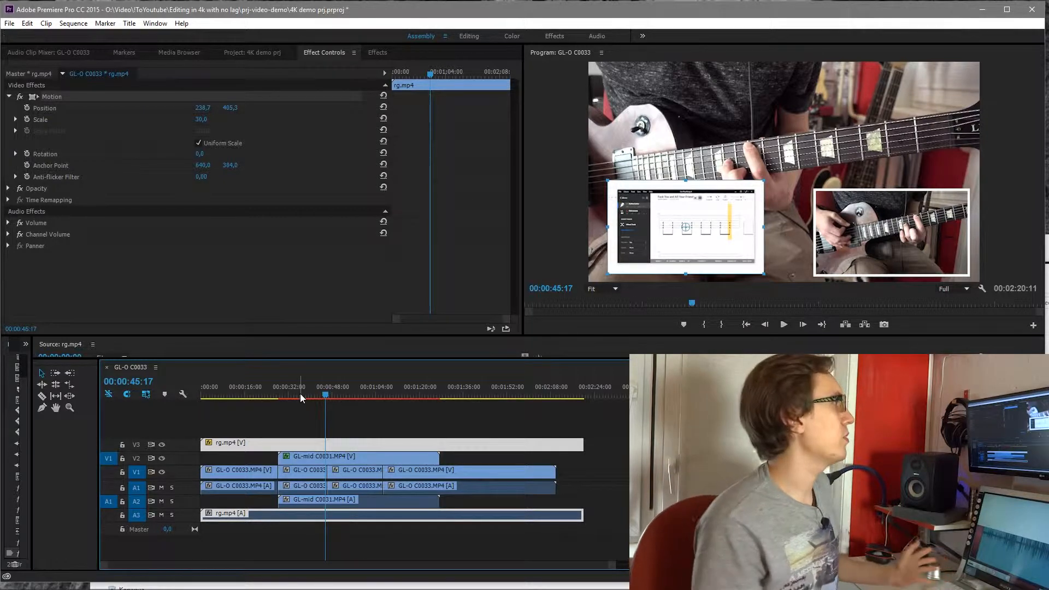
pyautogui.click(9, 24)
pyautogui.click(57, 100)
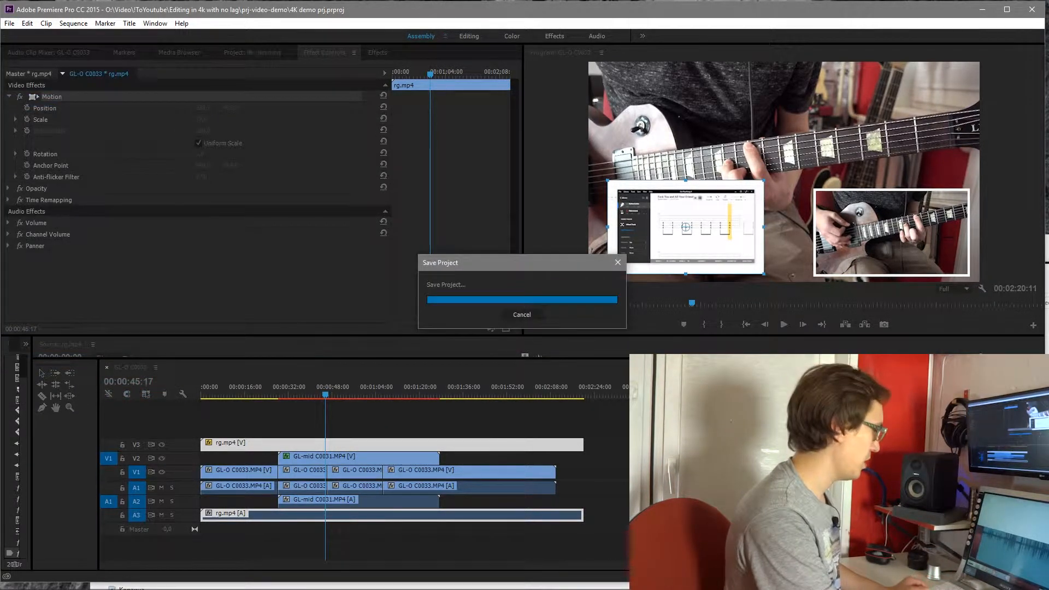
# Switch to File Explorer and permanently delete both clips in the downscaled folder of src-video-demo
pyautogui.hotkey('alt', 'Tab')
pyautogui.moveTo(666, 276); pyautogui.dragTo(592, 61)
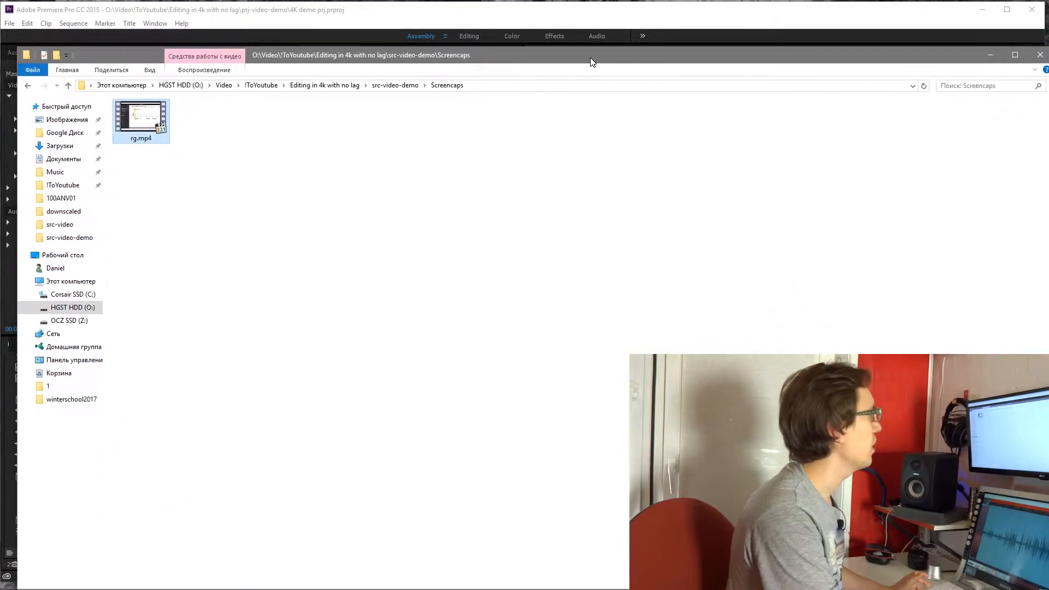
pyautogui.moveTo(924, 54); pyautogui.dragTo(916, 32)
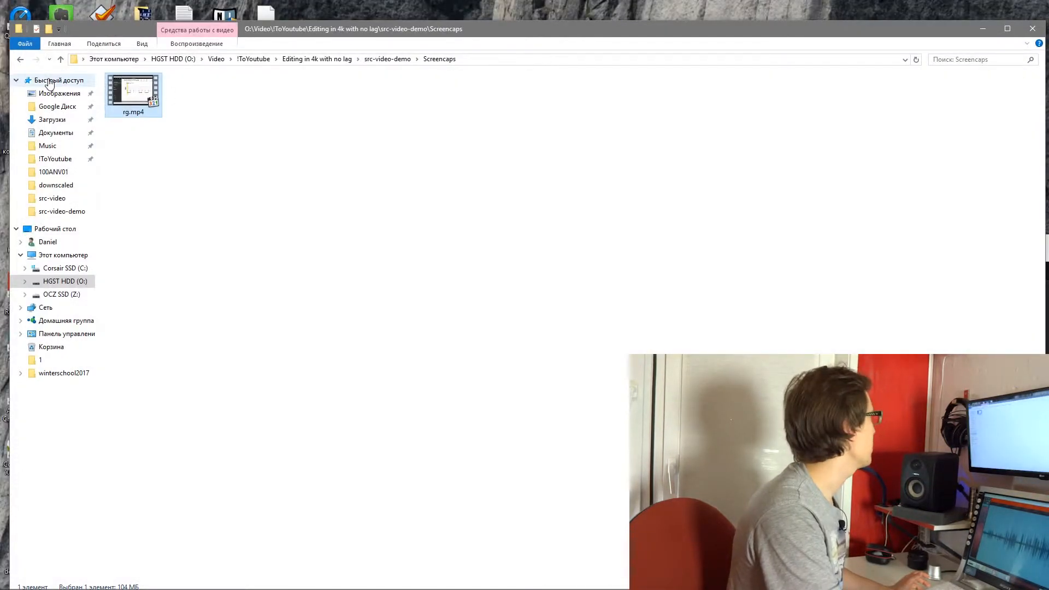
pyautogui.click(381, 61)
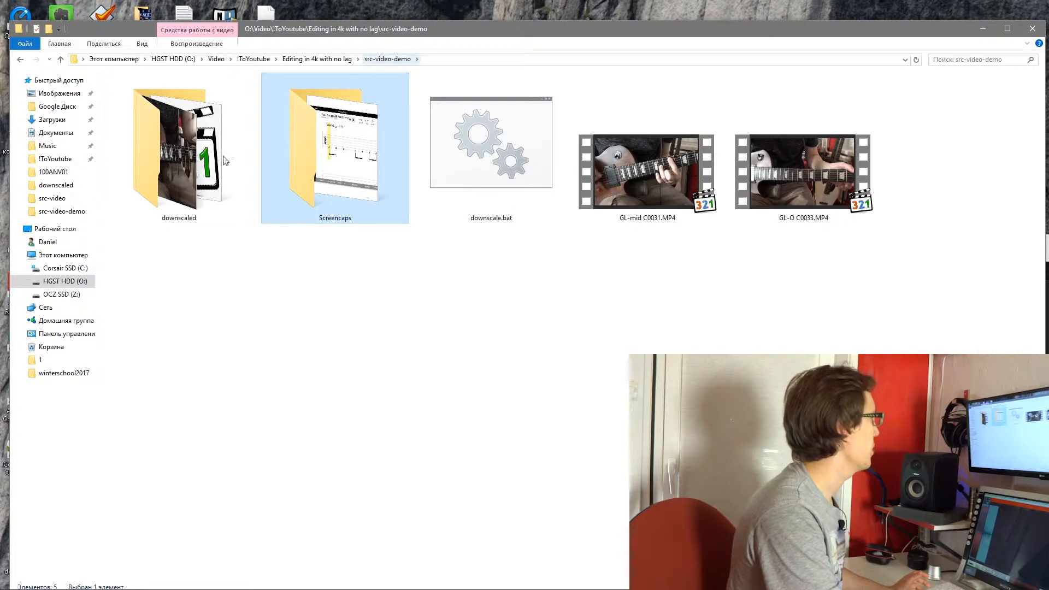
pyautogui.doubleClick(181, 194)
pyautogui.hotkey('ctrl', 'a')
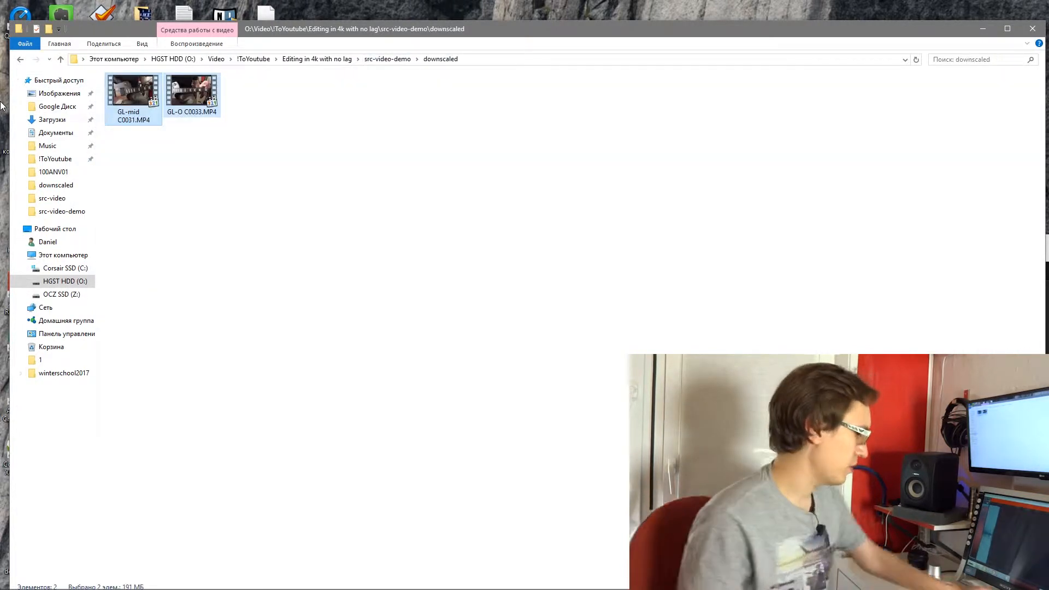
pyautogui.hotkey('shift', 'Delete')
pyautogui.press('Return')
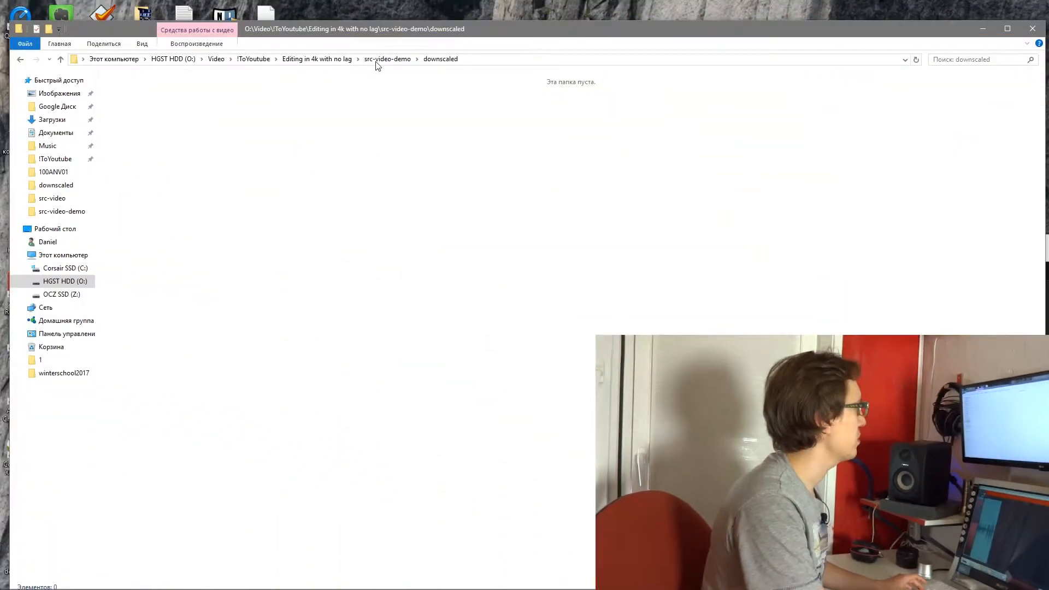
# Move the original GL-mid C0031.MP4 and GL-O C0033.MP4 from src-video-demo into the downscaled folder
pyautogui.hotkey('alt', 'Up')
pyautogui.moveTo(840, 291); pyautogui.dragTo(187, 203)
pyautogui.moveTo(187, 203)
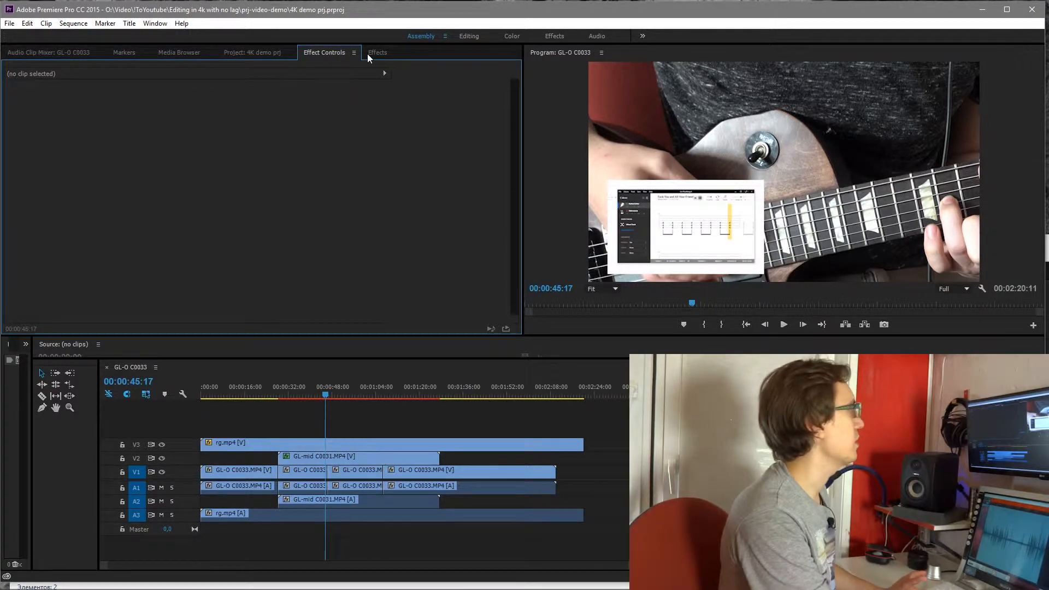
# Change the GL-O C0033 sequence's frame size to 3840 horizontal by 2160 vertical, accepting deletion of its preview files
pyautogui.click(262, 52)
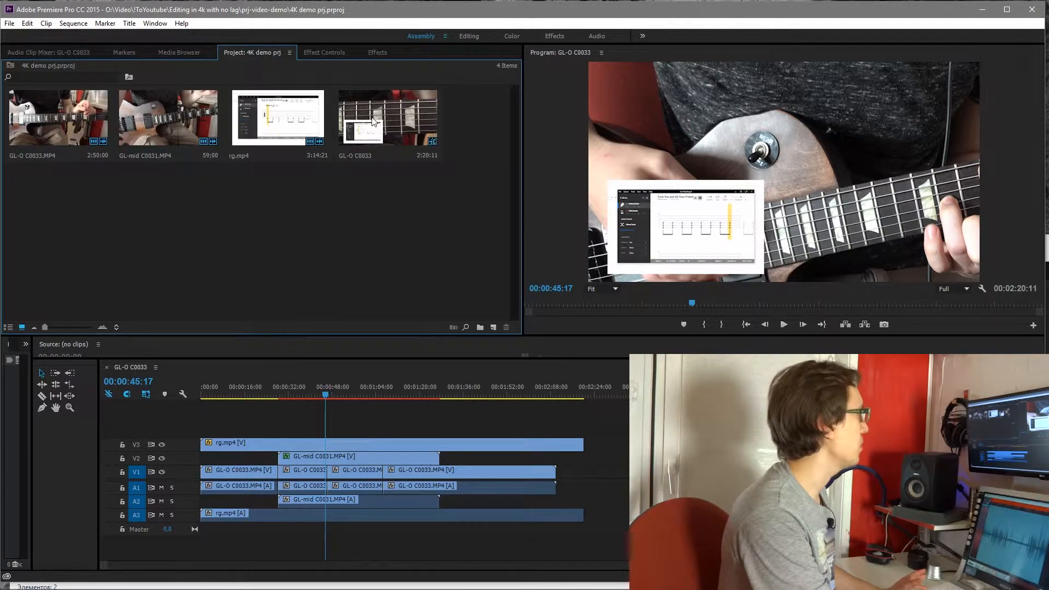
pyautogui.rightClick(397, 152)
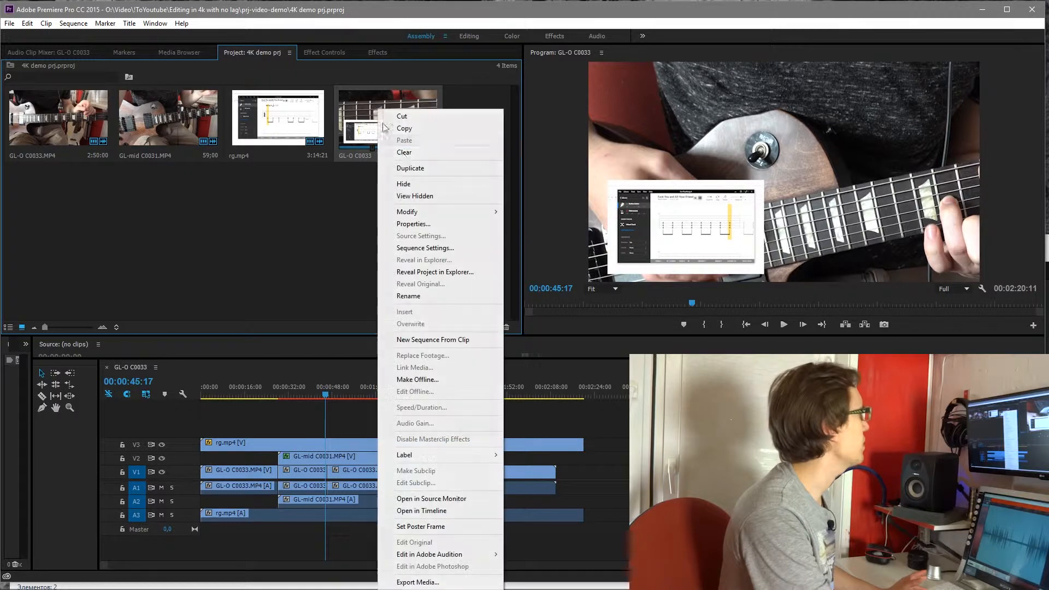
pyautogui.click(441, 251)
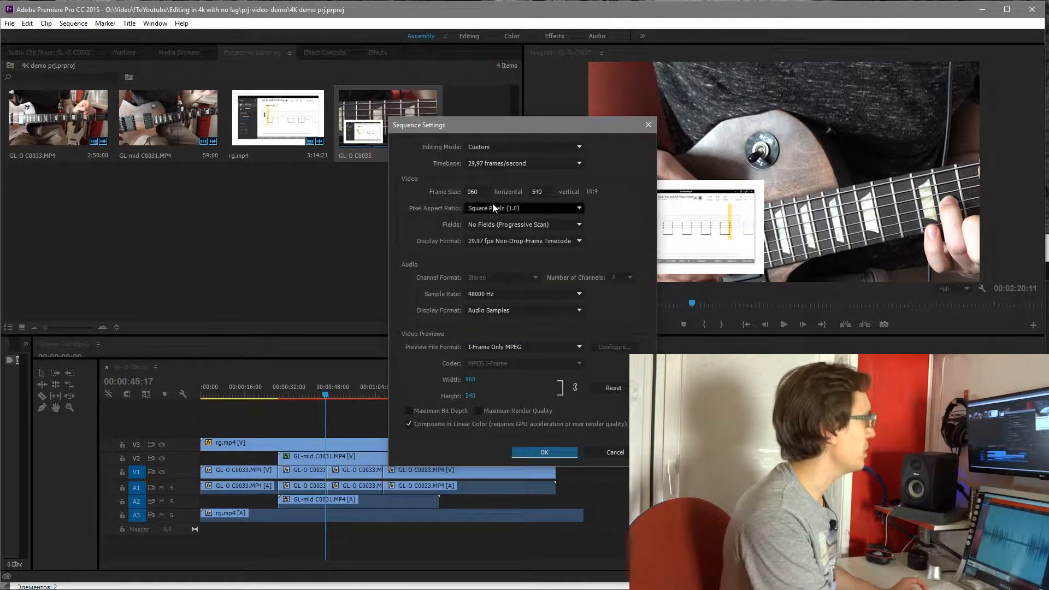
pyautogui.click(477, 191)
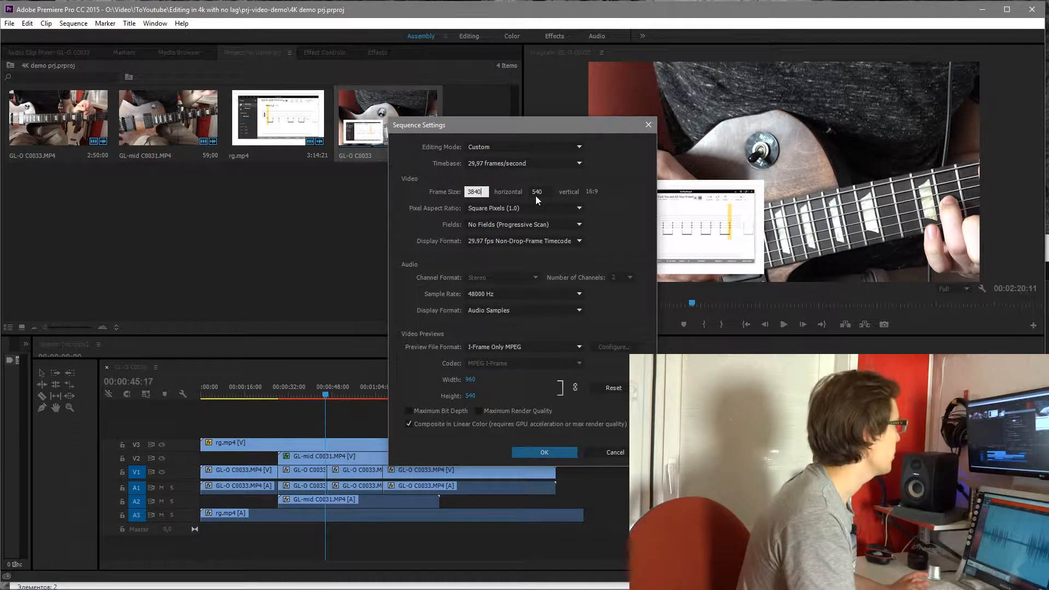
pyautogui.press('Tab')
pyautogui.write('216')
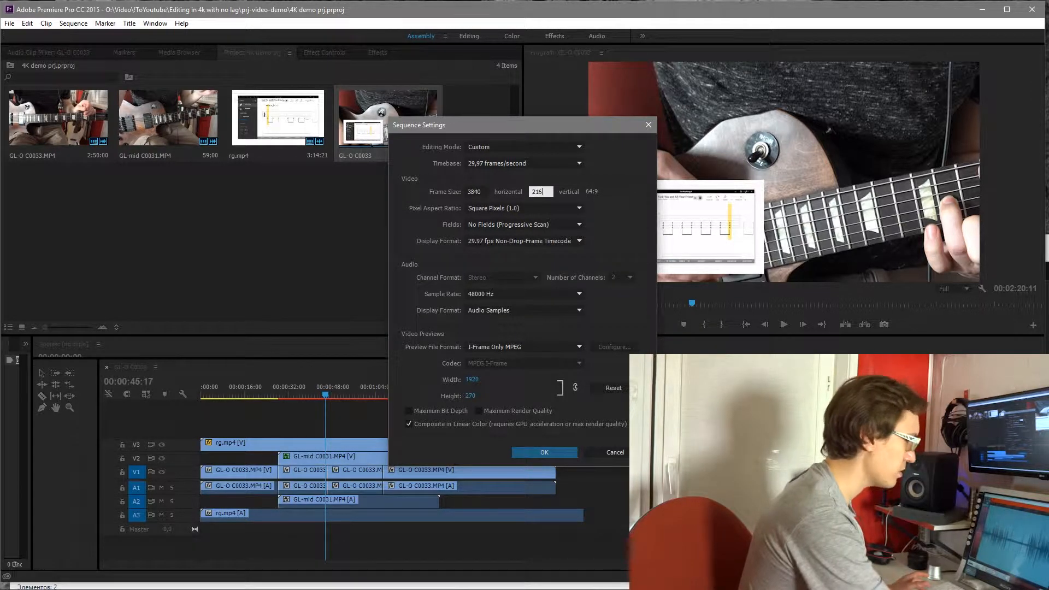
pyautogui.write('0')
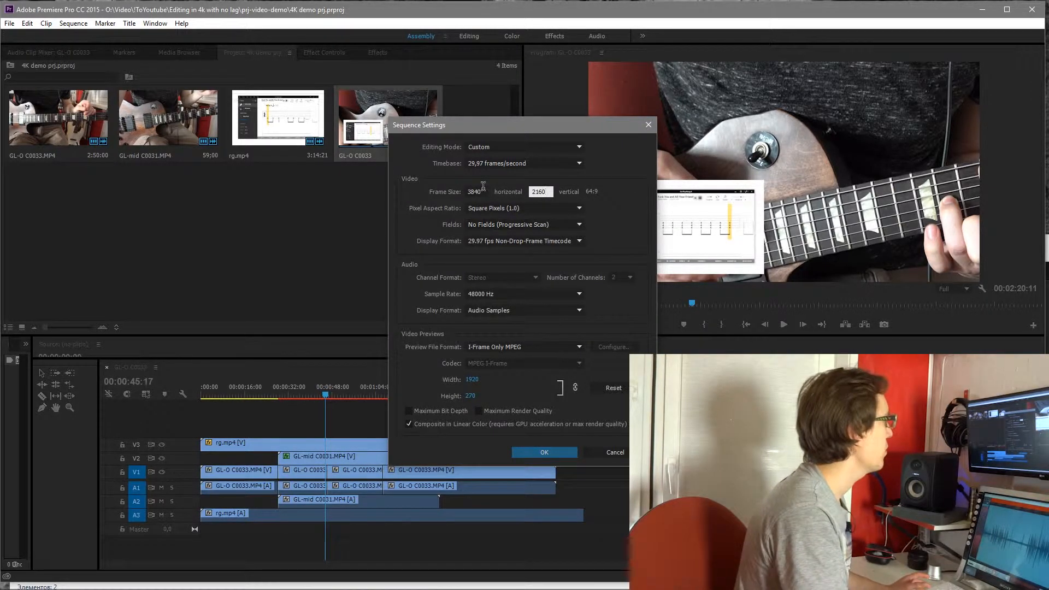
pyautogui.click(544, 453)
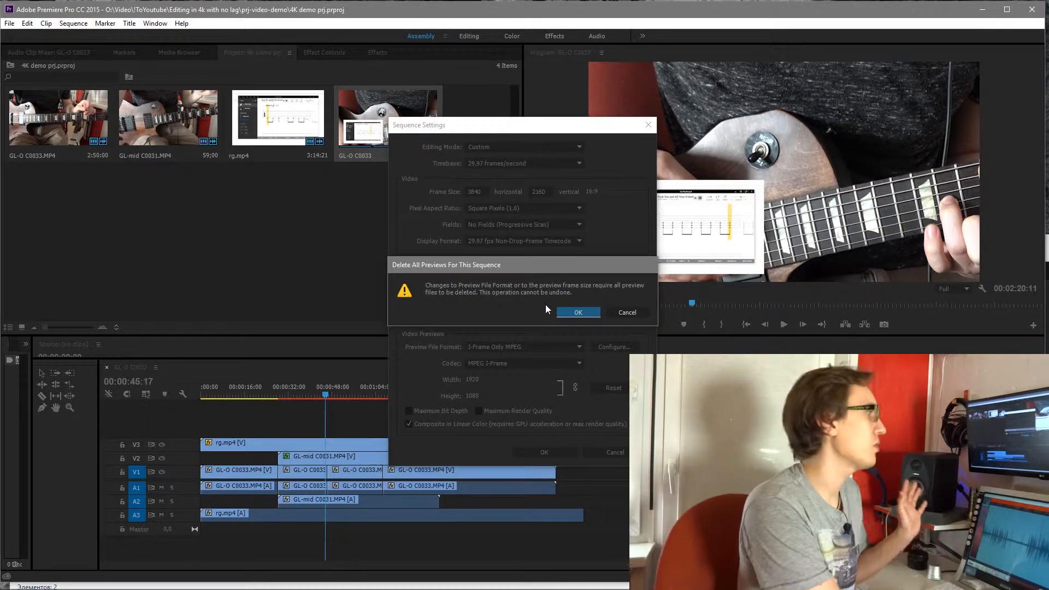
pyautogui.click(570, 313)
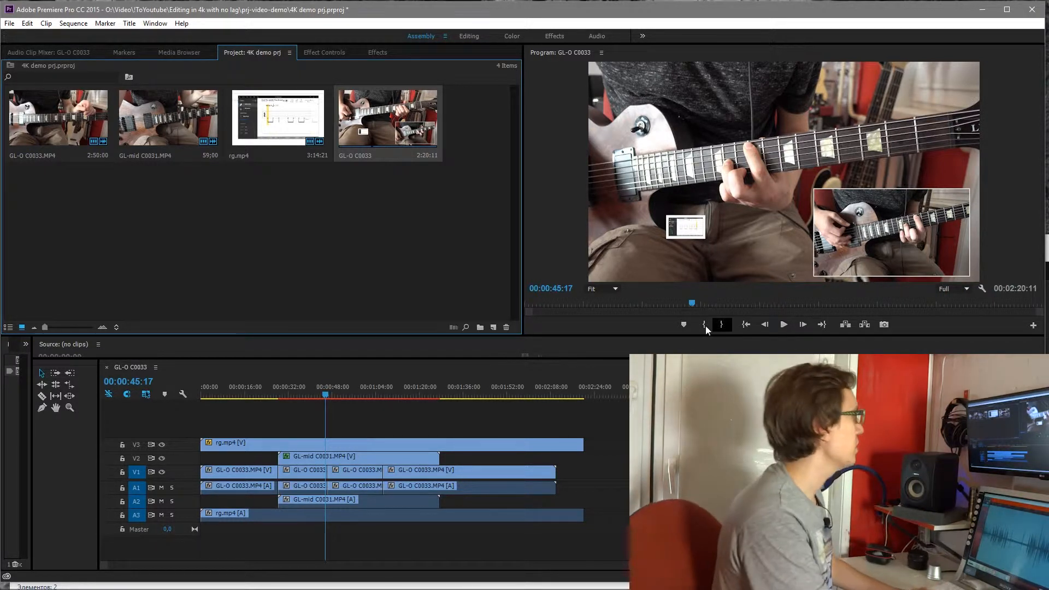
# Check the picture-in-picture layout of the resized sequence at about 00:00:20 and 00:01:15
pyautogui.click(256, 394)
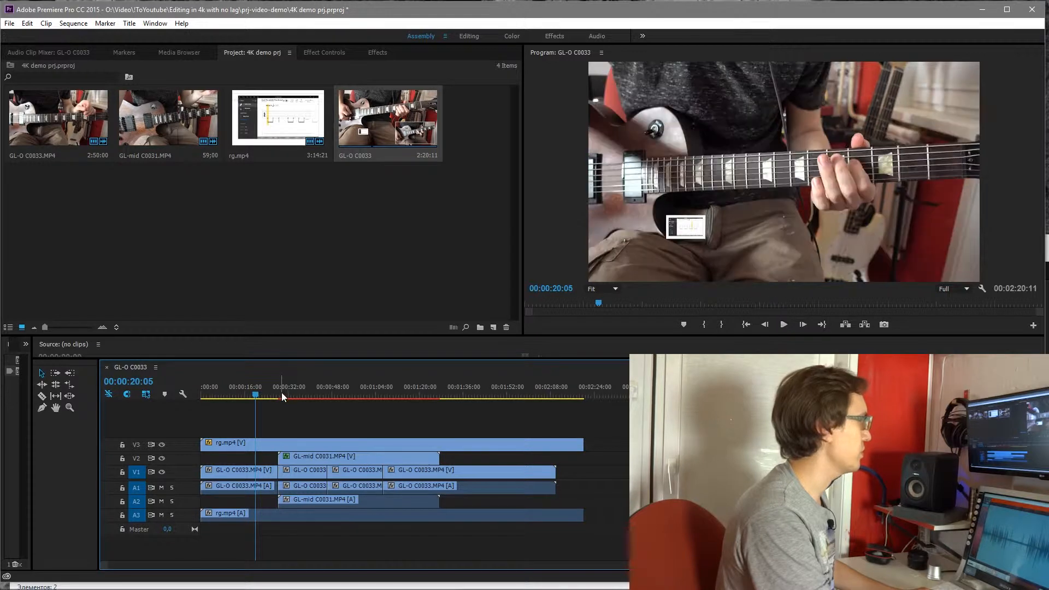
pyautogui.click(408, 395)
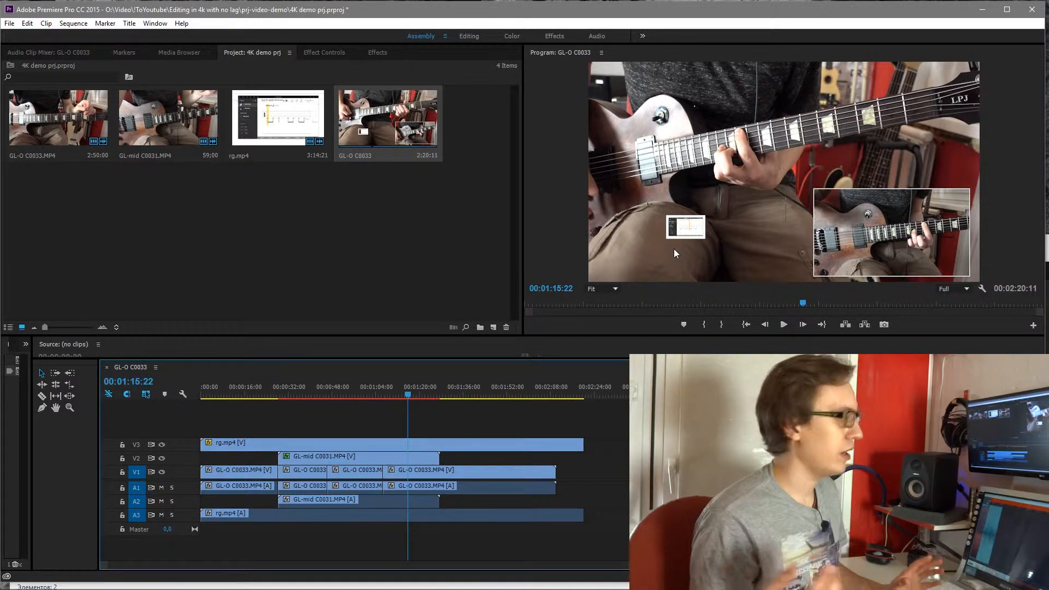
pyautogui.click(678, 234)
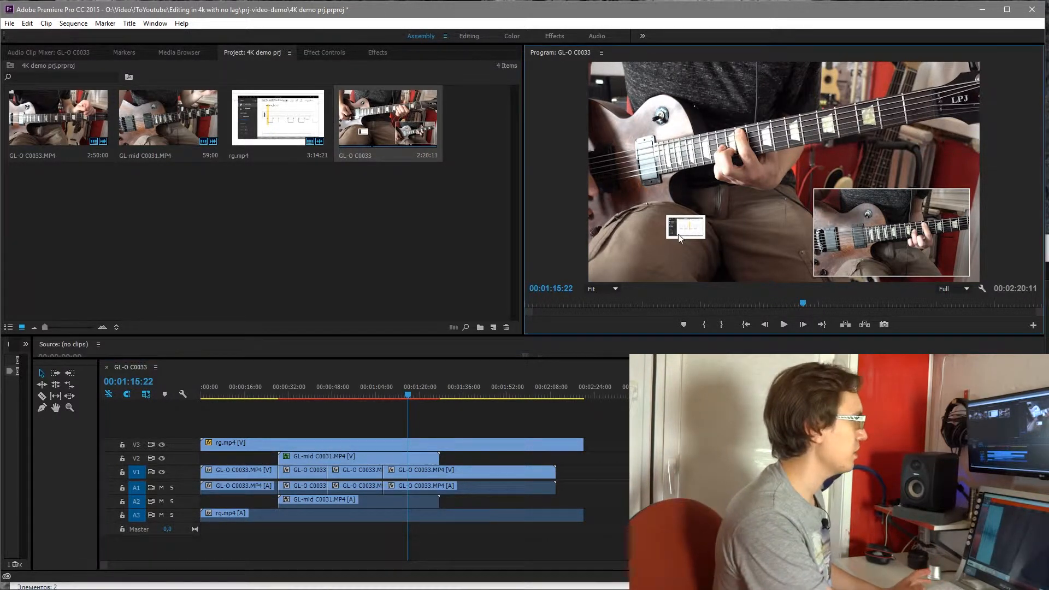
# Scale the rg.mp4 clip to 120 and position it at 954.6, 1621.3 in the frame's lower-left corner
pyautogui.click(350, 440)
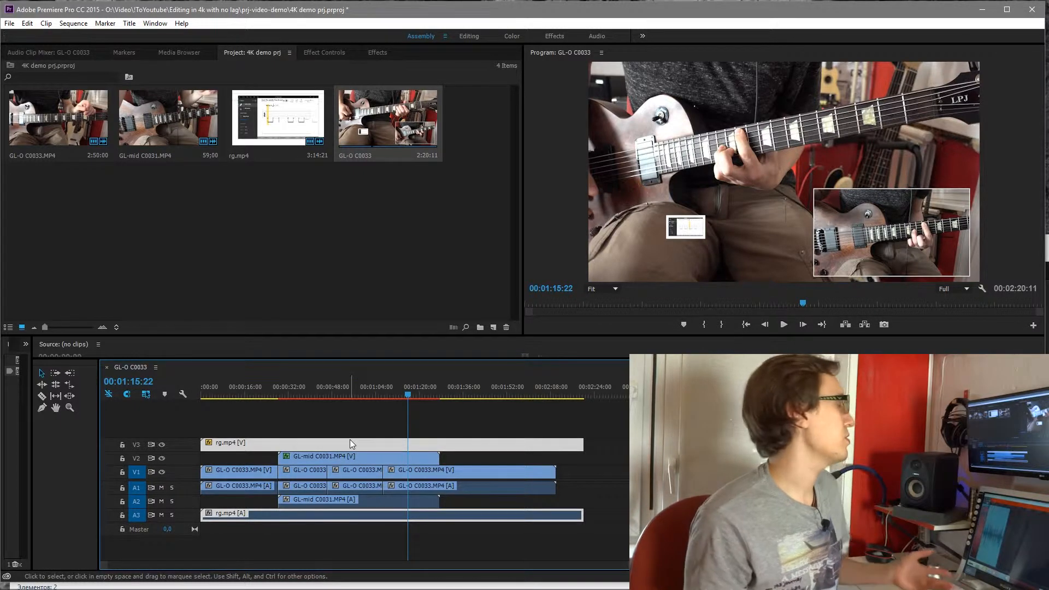
pyautogui.click(376, 52)
pyautogui.click(323, 53)
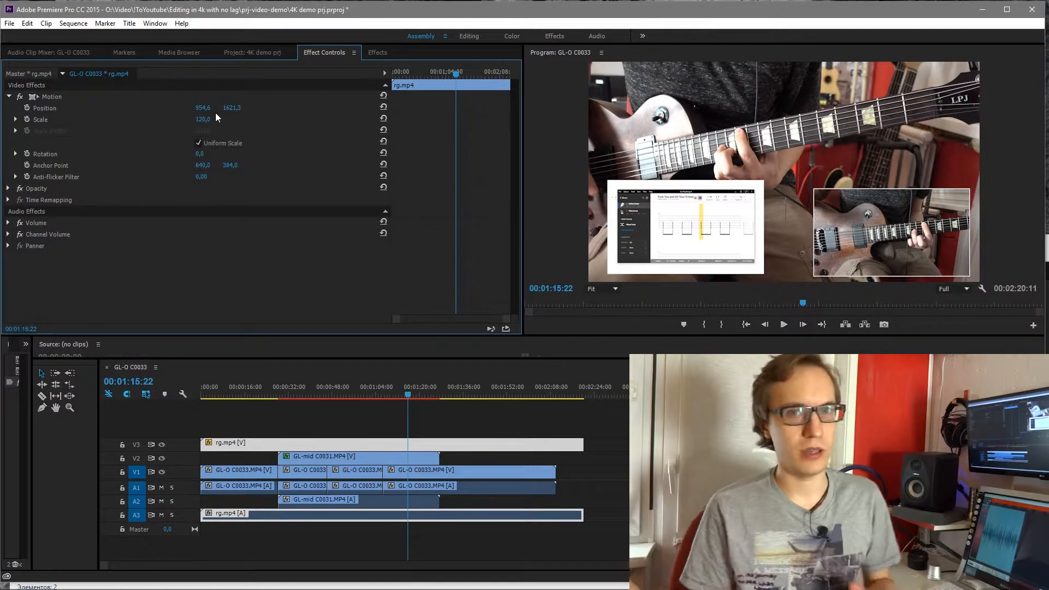
# Set the white grid border of the GL-mid C0031.MP4 clip to 120, and play a few seconds of the sequence to check it
pyautogui.click(884, 208)
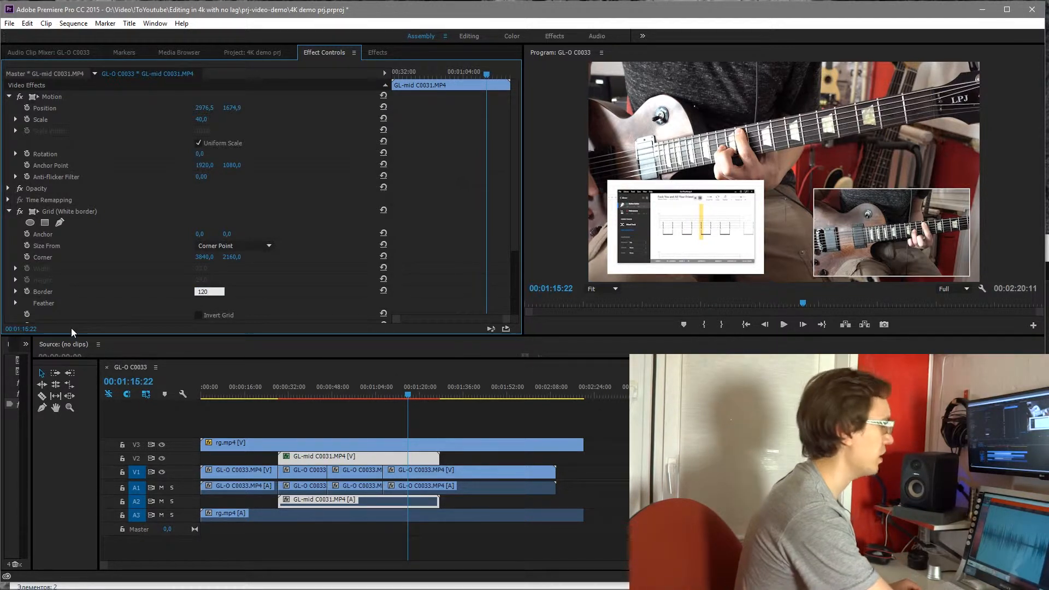
pyautogui.press('Return')
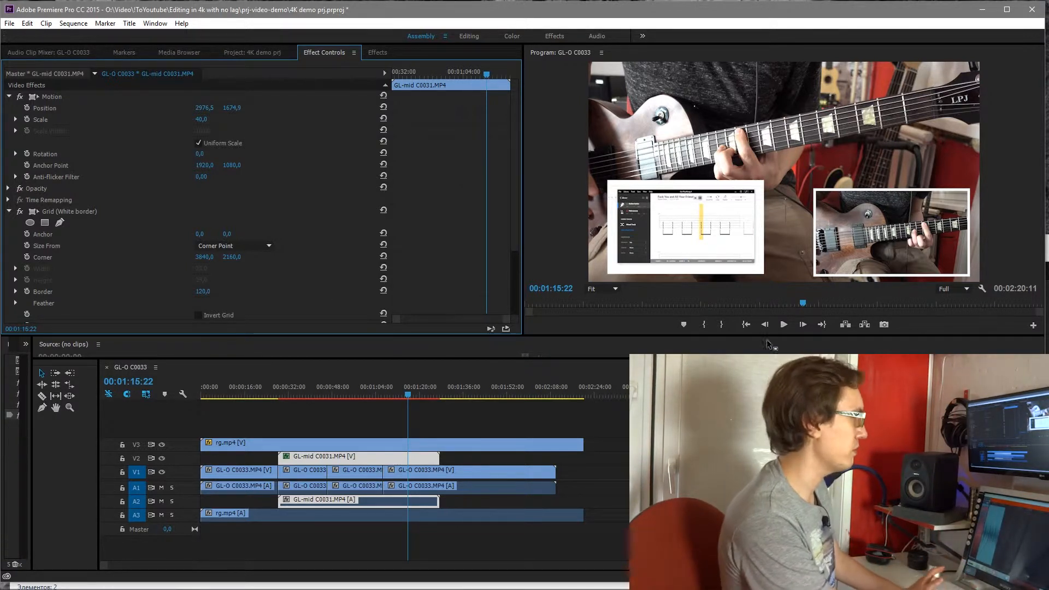
pyautogui.click(780, 325)
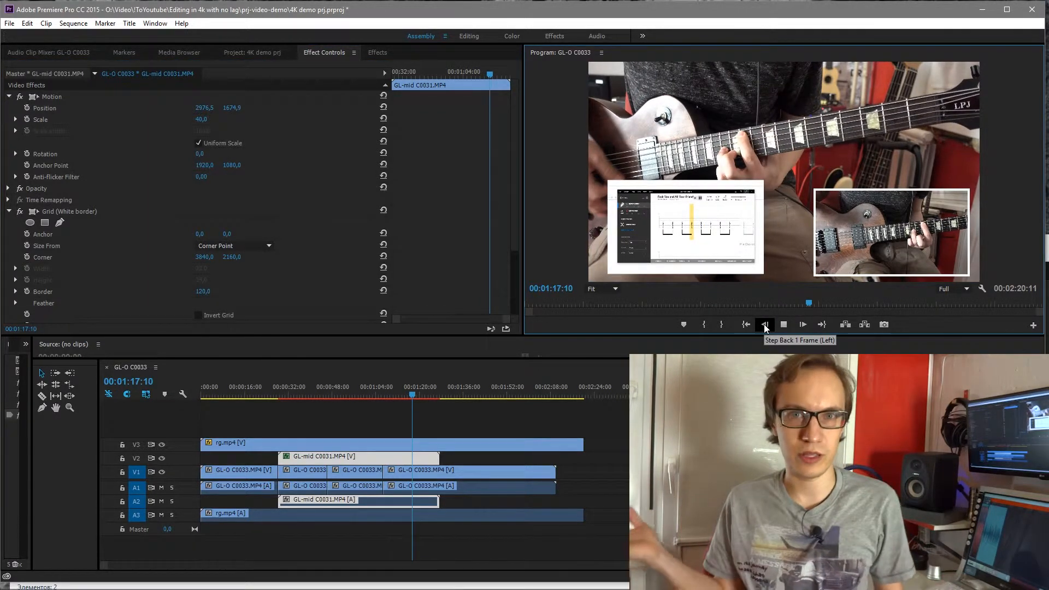
pyautogui.click(766, 326)
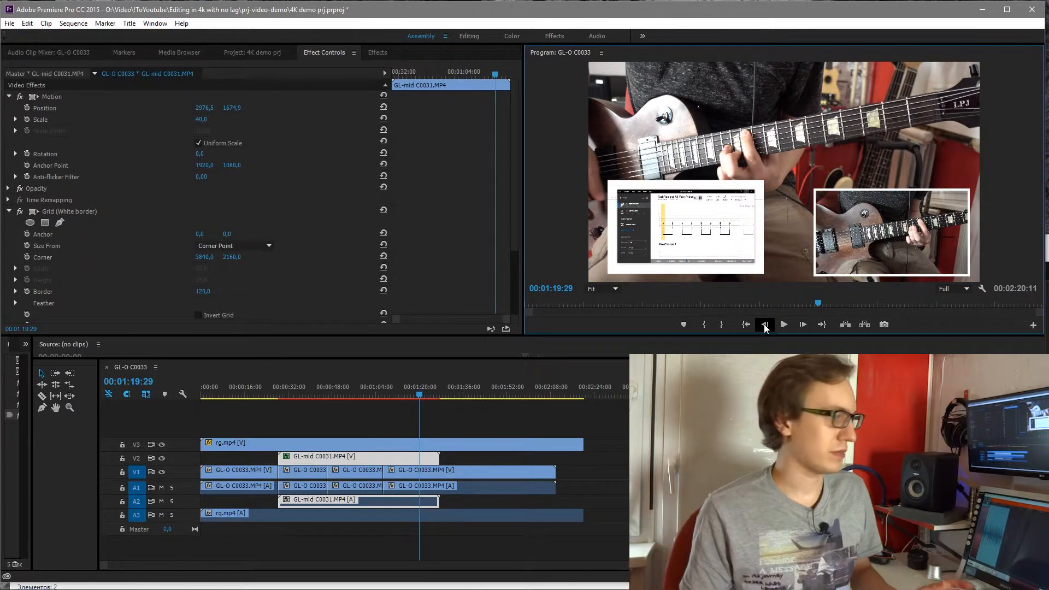